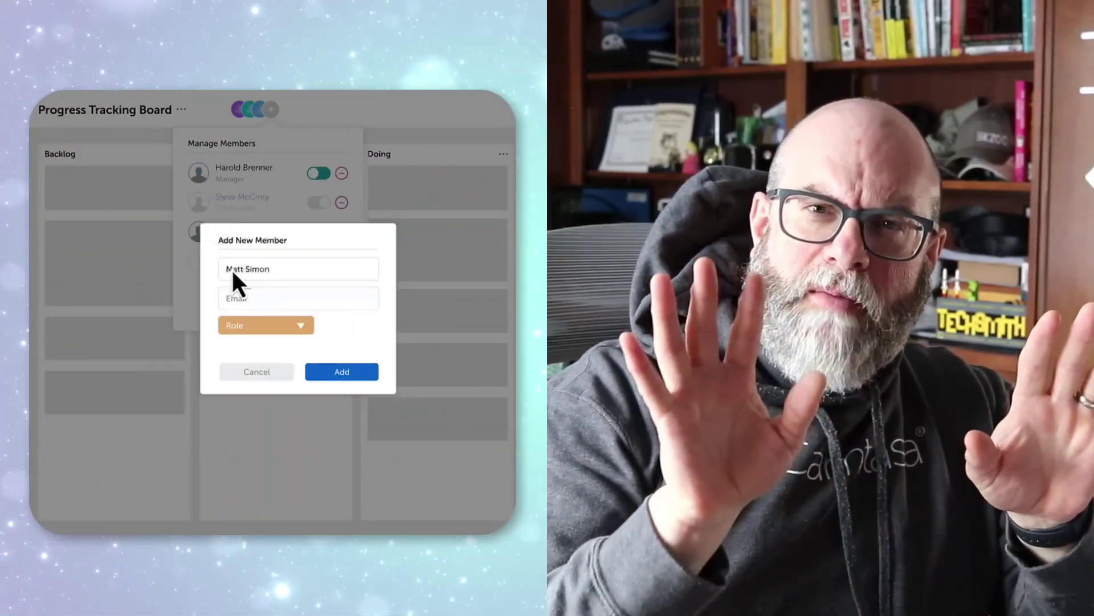
# Exit the final-video preview, enter the account e-mail, and show the project's Media Bin
pyautogui.click(228, 301)
pyautogui.click(300, 326)
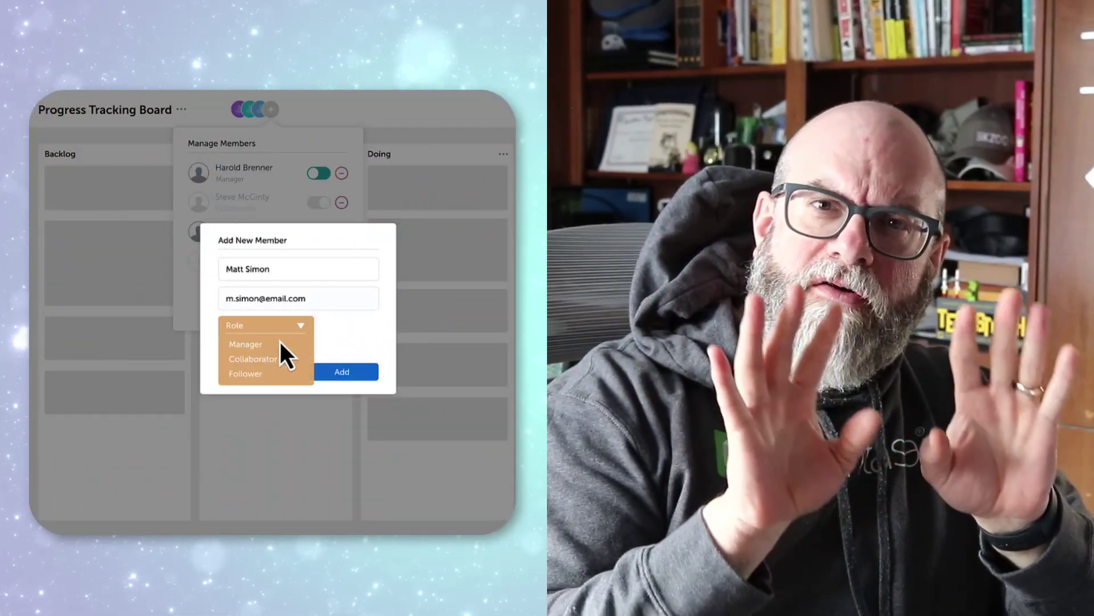
pyautogui.click(244, 375)
pyautogui.click(340, 373)
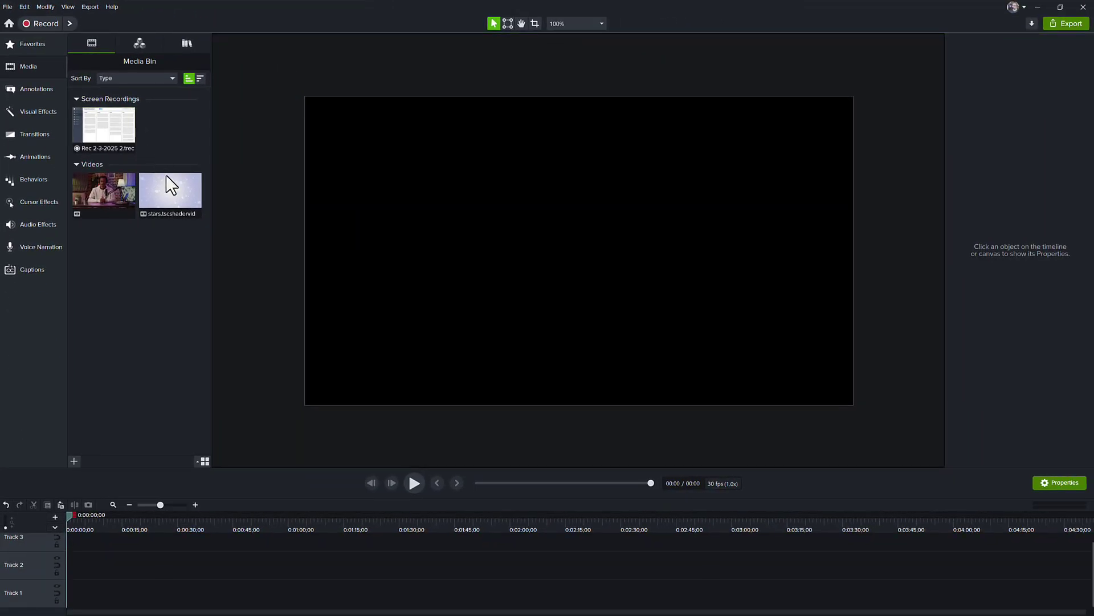
# Place stars.tscshadervid on Track 1, stretch it to 01:36, and play it back
pyautogui.click(337, 384)
pyautogui.moveTo(168, 192); pyautogui.dragTo(69, 604)
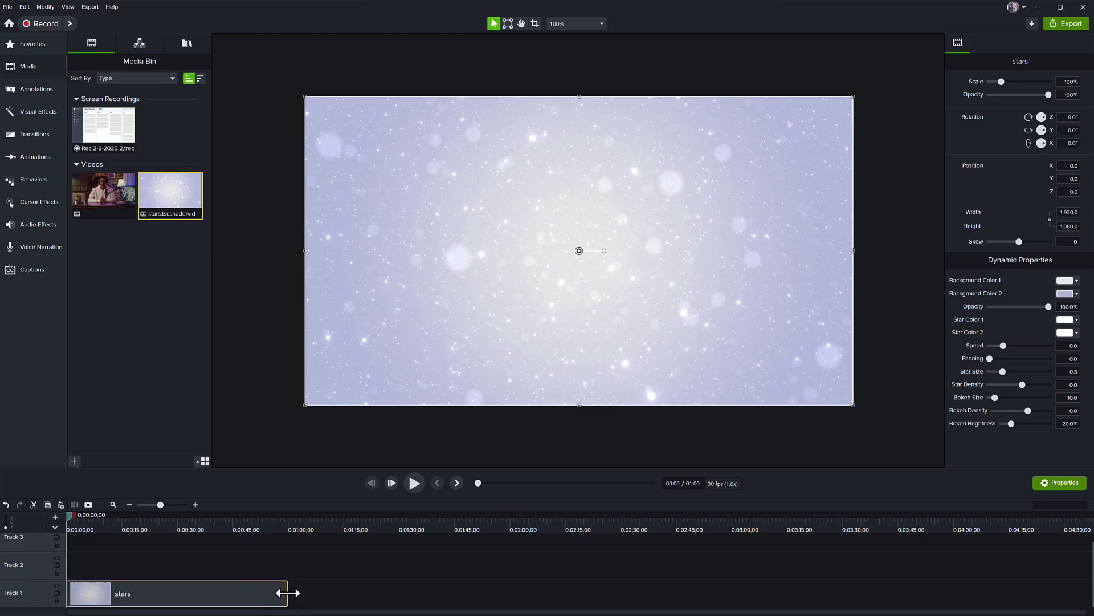
pyautogui.moveTo(287, 592); pyautogui.dragTo(311, 596)
pyautogui.moveTo(423, 597); pyautogui.dragTo(424, 596)
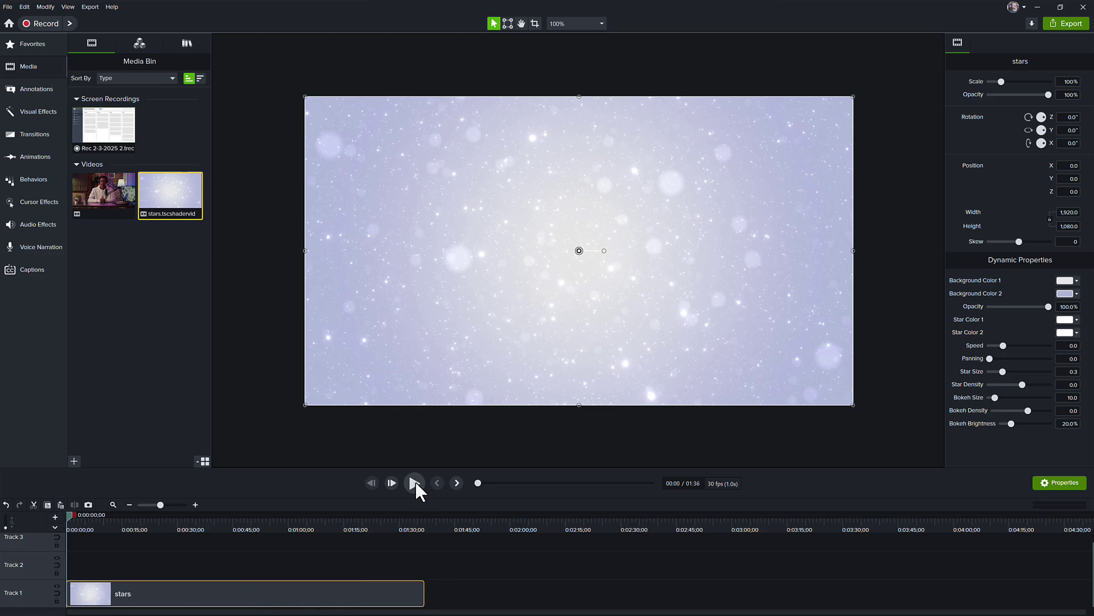
pyautogui.click(414, 483)
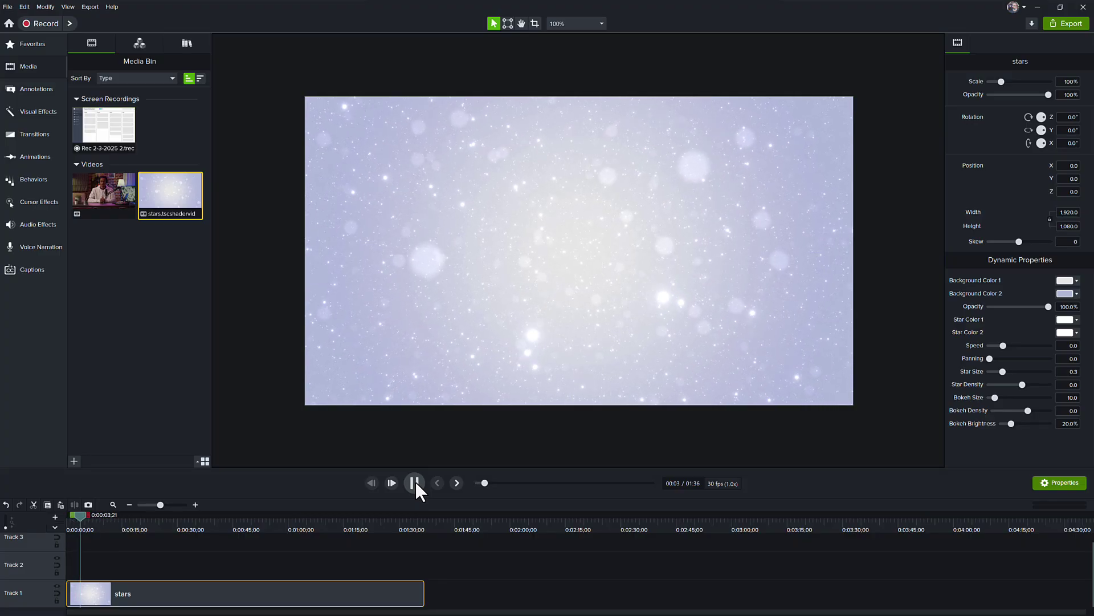
# Set the stars clip's Background Color 1 to the teal ACME swatch, then scrub ahead
pyautogui.click(414, 482)
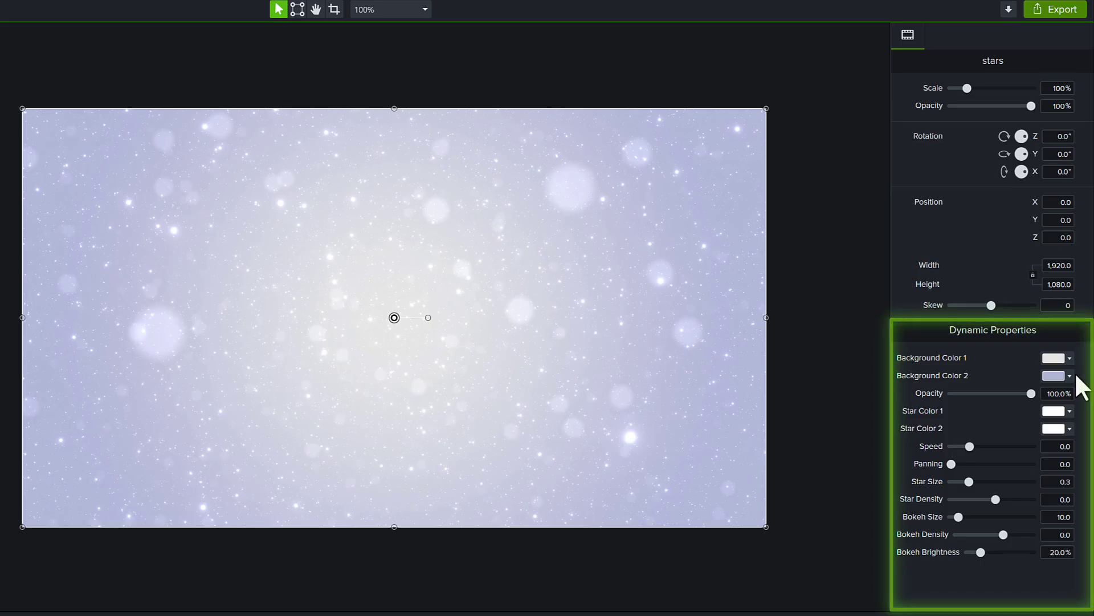
pyautogui.click(1068, 356)
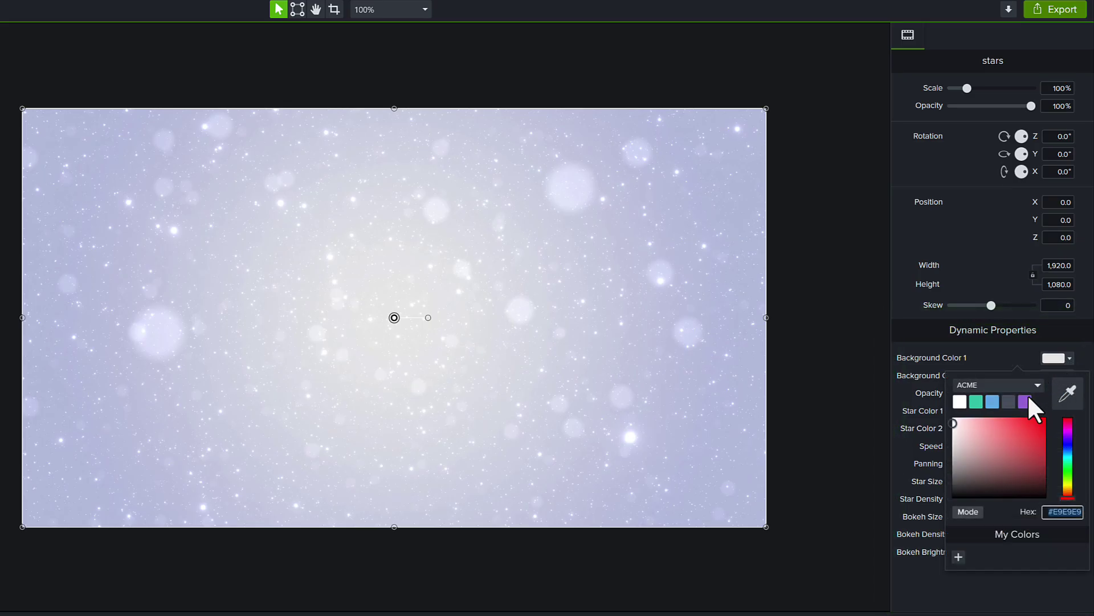
pyautogui.click(977, 402)
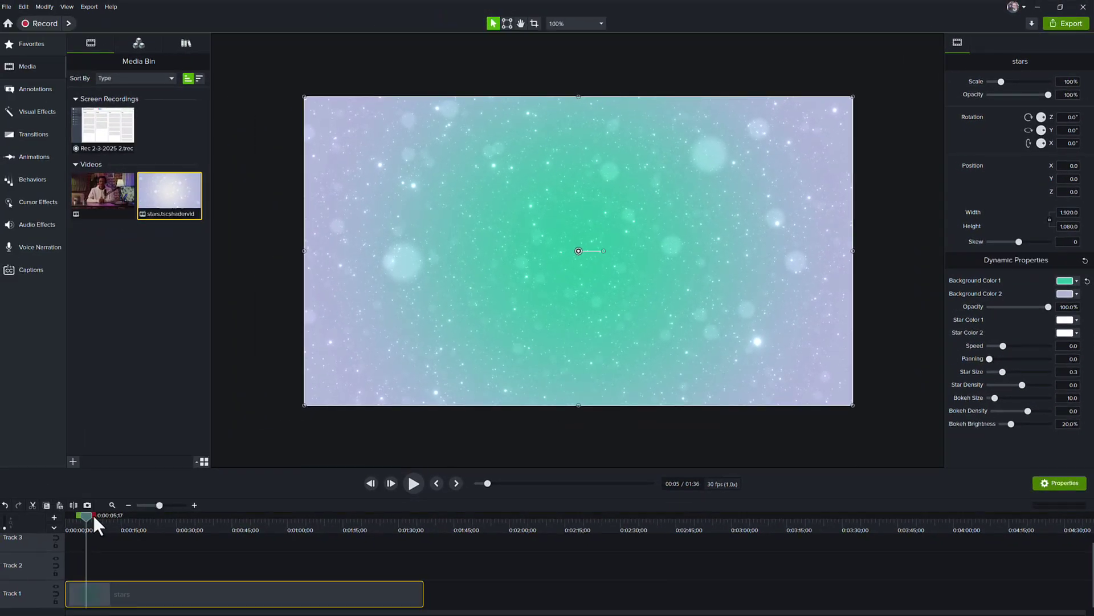
pyautogui.moveTo(94, 515); pyautogui.dragTo(121, 531)
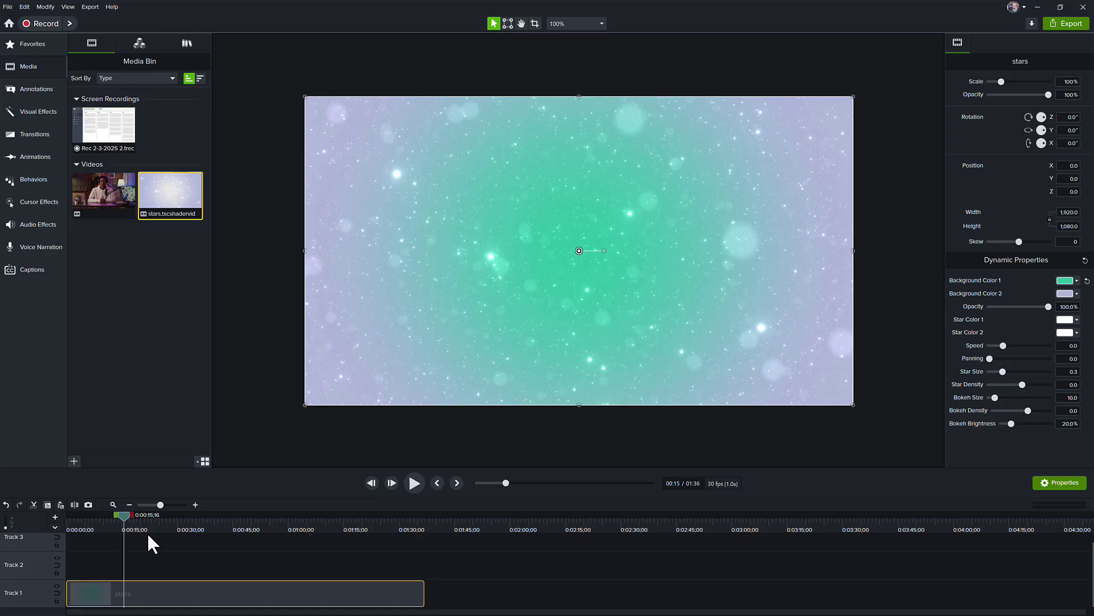
# Drop the presenter video onto Track 2 above the stars and size it to fill the canvas
pyautogui.click(450, 432)
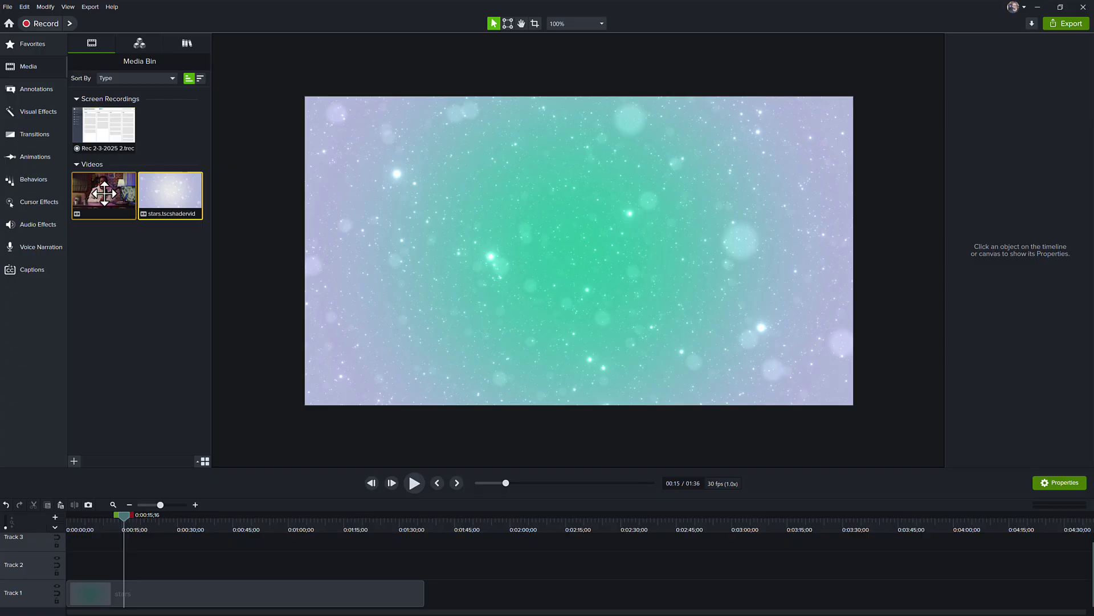
pyautogui.moveTo(104, 194); pyautogui.dragTo(392, 284)
pyautogui.moveTo(507, 276); pyautogui.dragTo(580, 262)
pyautogui.click(713, 434)
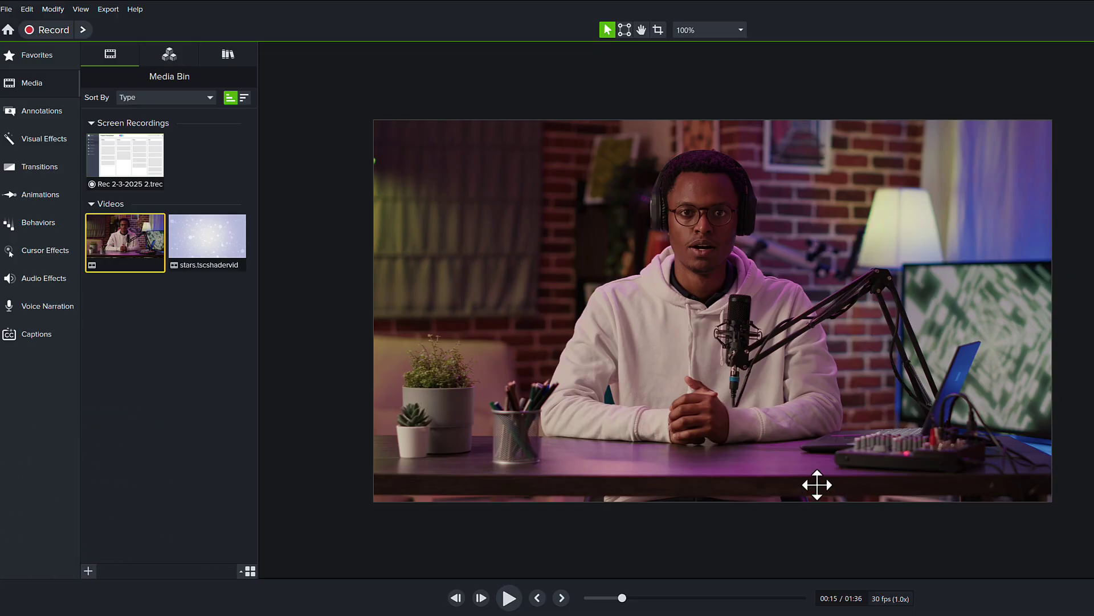
# Crop the presenter video's left and right edges inward, leaving a narrow central strip
pyautogui.click(791, 376)
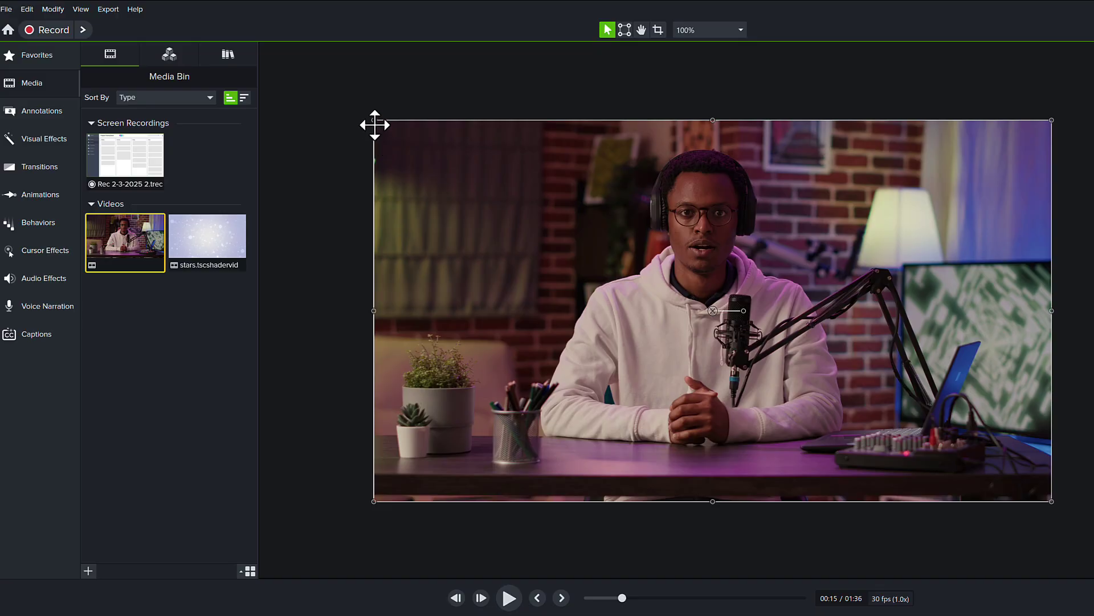
pyautogui.moveTo(375, 120); pyautogui.dragTo(400, 139)
pyautogui.moveTo(615, 208); pyautogui.dragTo(554, 100)
pyautogui.click(658, 30)
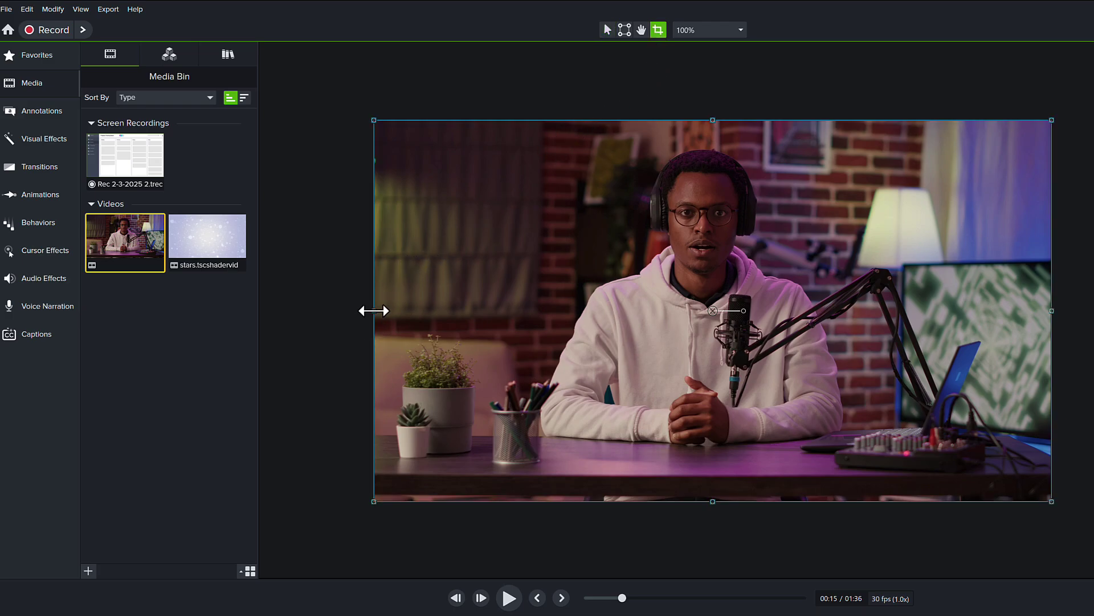
pyautogui.moveTo(487, 317); pyautogui.dragTo(531, 317)
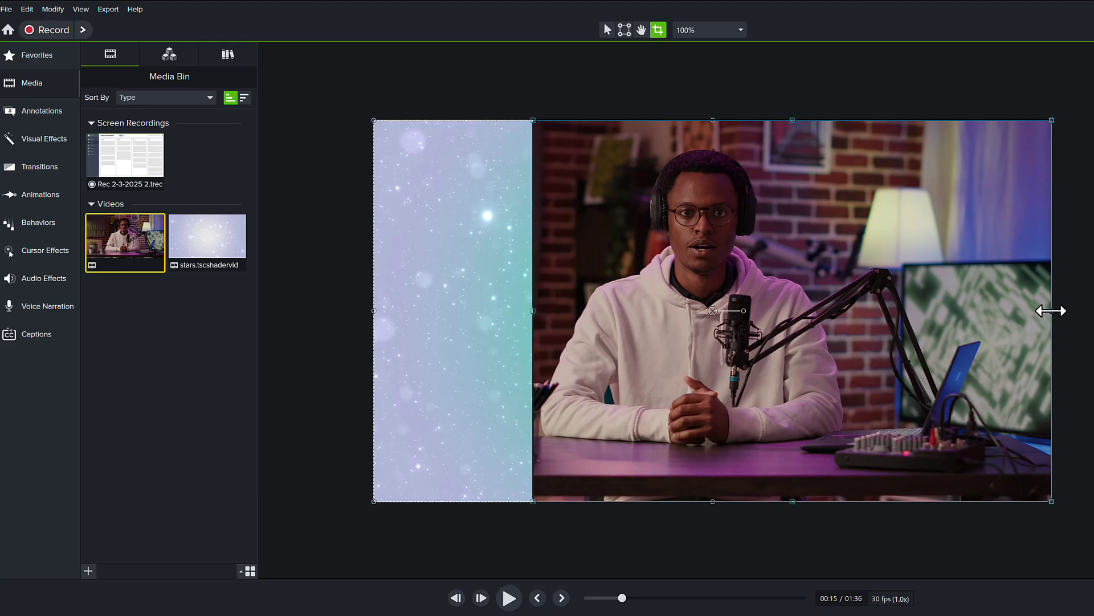
pyautogui.moveTo(1051, 311); pyautogui.dragTo(857, 346)
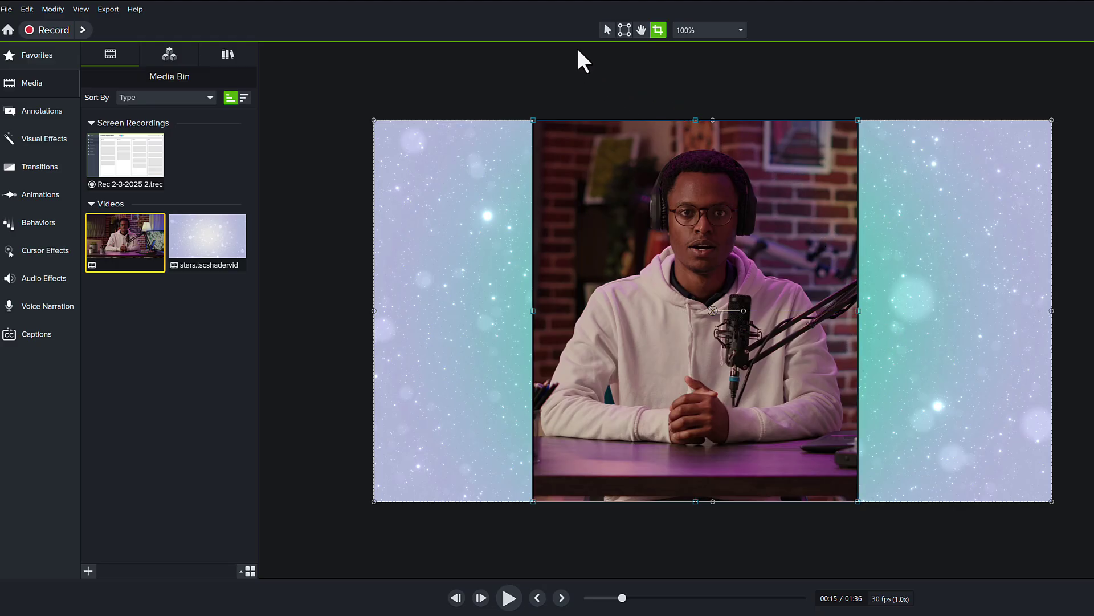
# Snap the presenter video's left edge to the canvas centre, then scrub further in to check
pyautogui.click(608, 27)
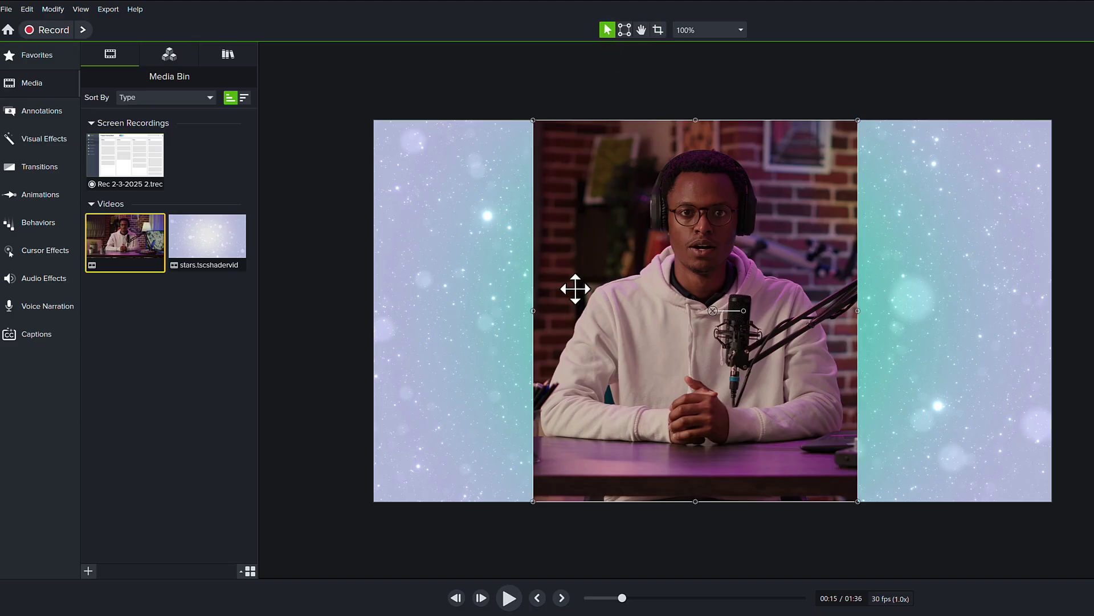
pyautogui.moveTo(618, 294); pyautogui.dragTo(785, 296)
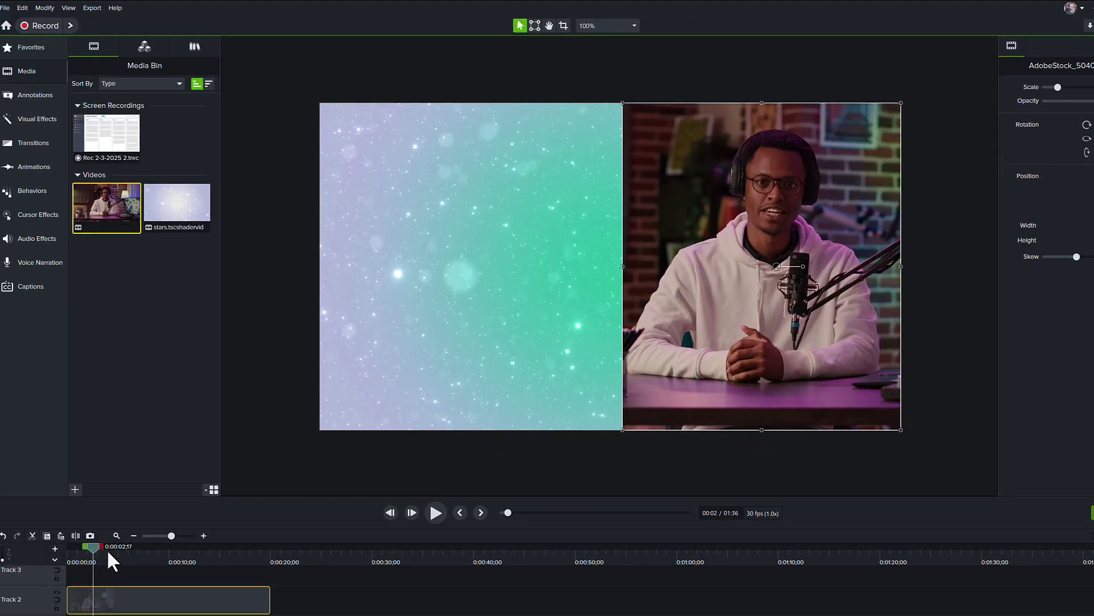
pyautogui.moveTo(107, 548); pyautogui.dragTo(216, 563)
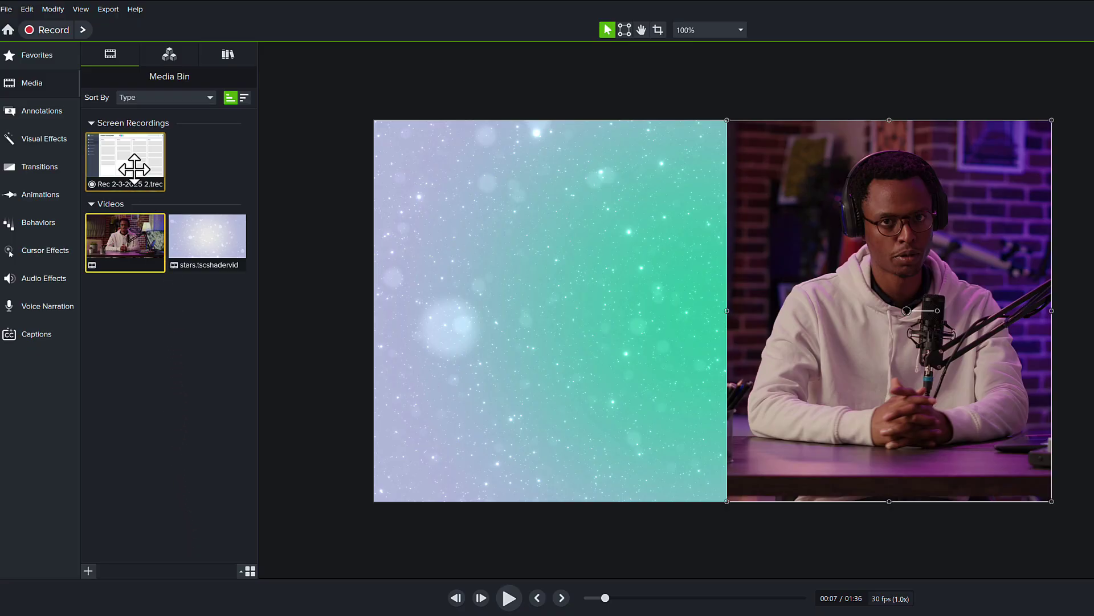
# Add the Rec 2-3-2025 recording to the canvas and crop off its left sidebar and Done column
pyautogui.moveTo(134, 168); pyautogui.dragTo(709, 331)
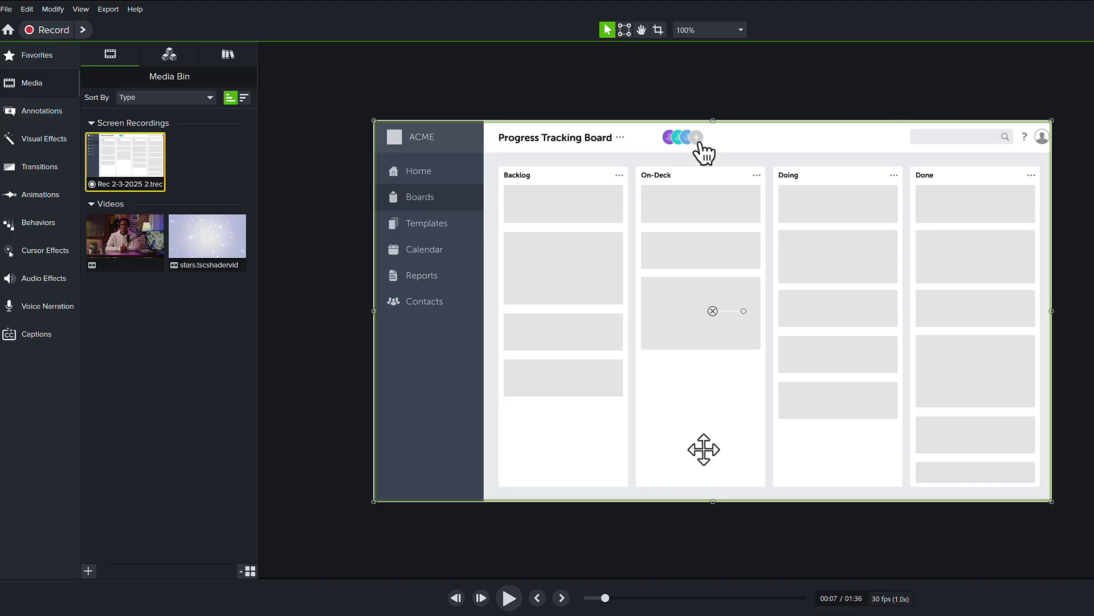
pyautogui.click(658, 27)
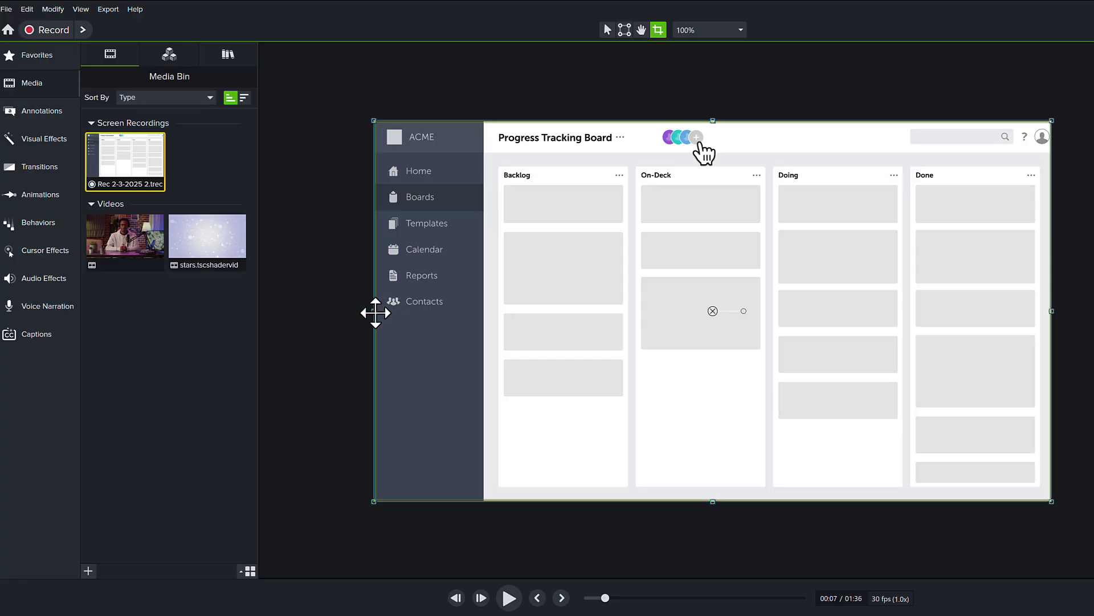
pyautogui.moveTo(374, 313); pyautogui.dragTo(504, 310)
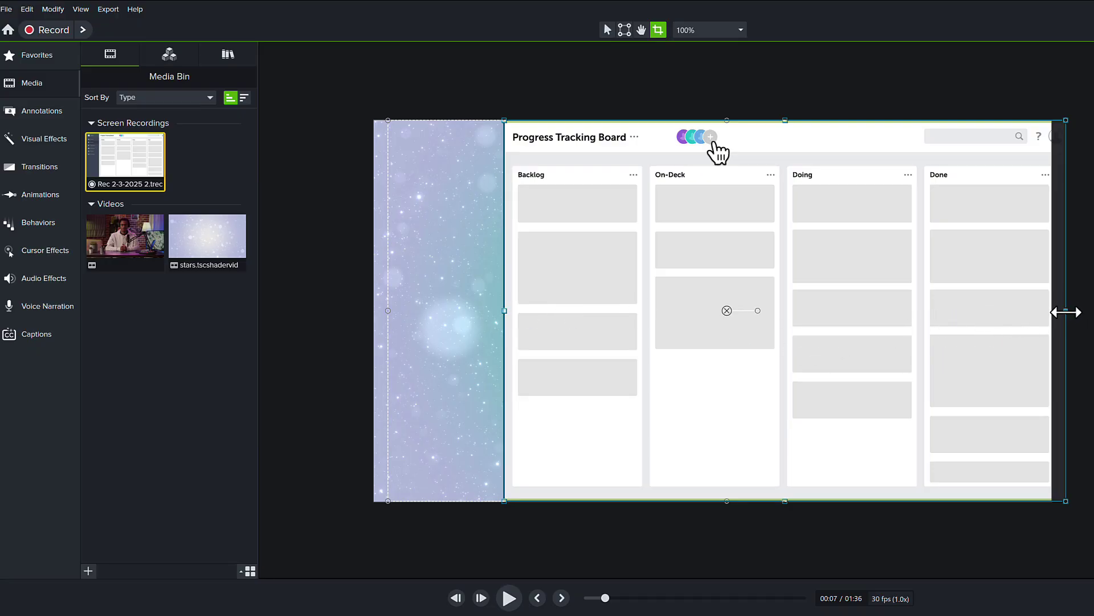
pyautogui.moveTo(1065, 311); pyautogui.dragTo(909, 330)
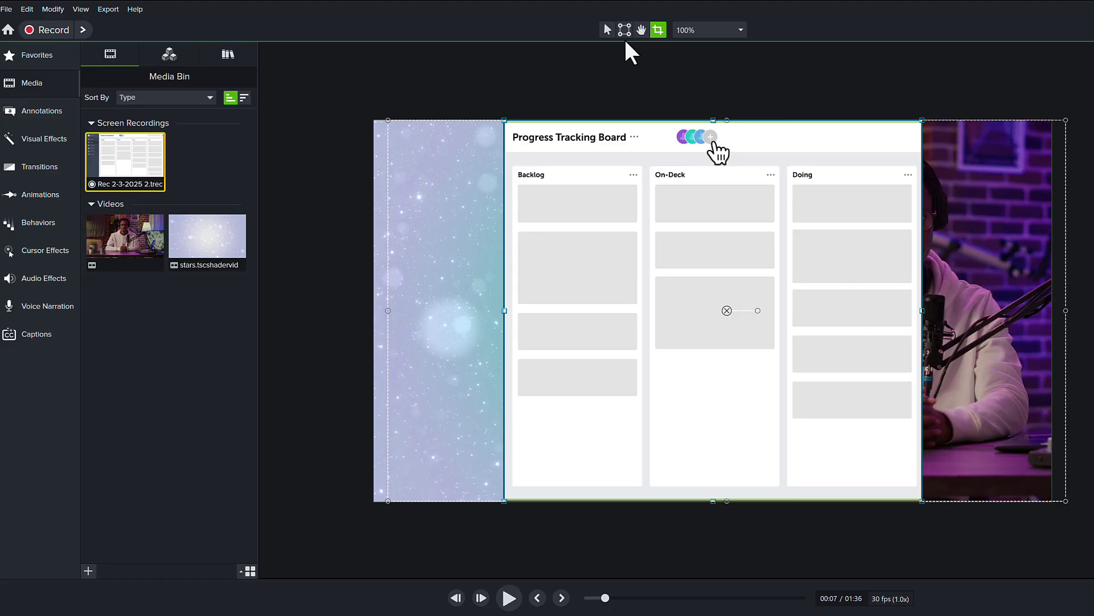
# Scale the board recording to about 80% and centre it within the canvas's left half
pyautogui.click(608, 29)
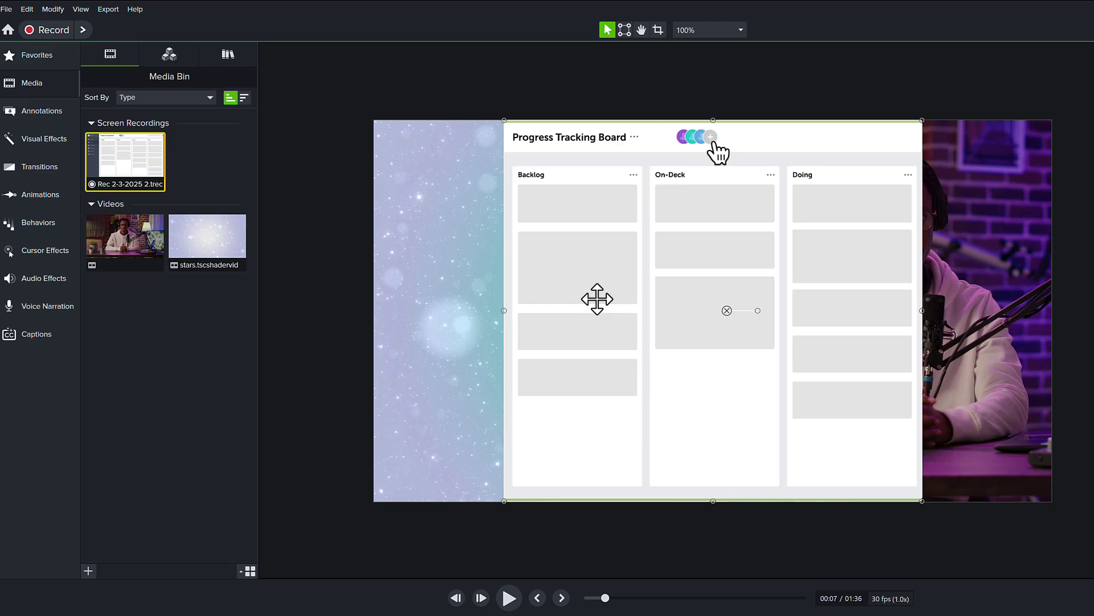
pyautogui.moveTo(557, 298); pyautogui.dragTo(535, 297)
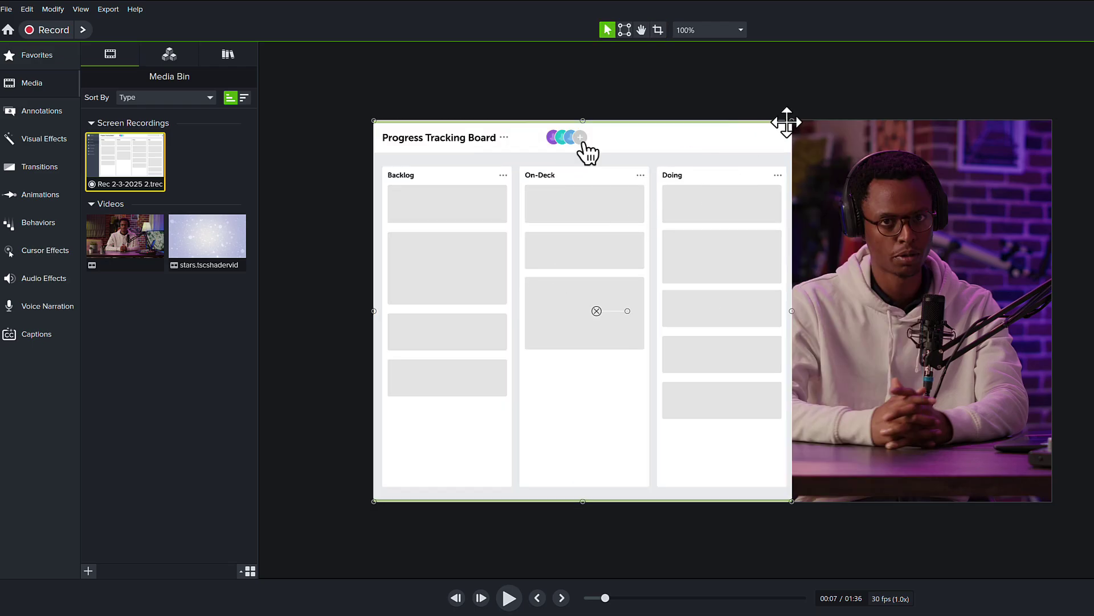
pyautogui.moveTo(787, 122); pyautogui.dragTo(656, 228)
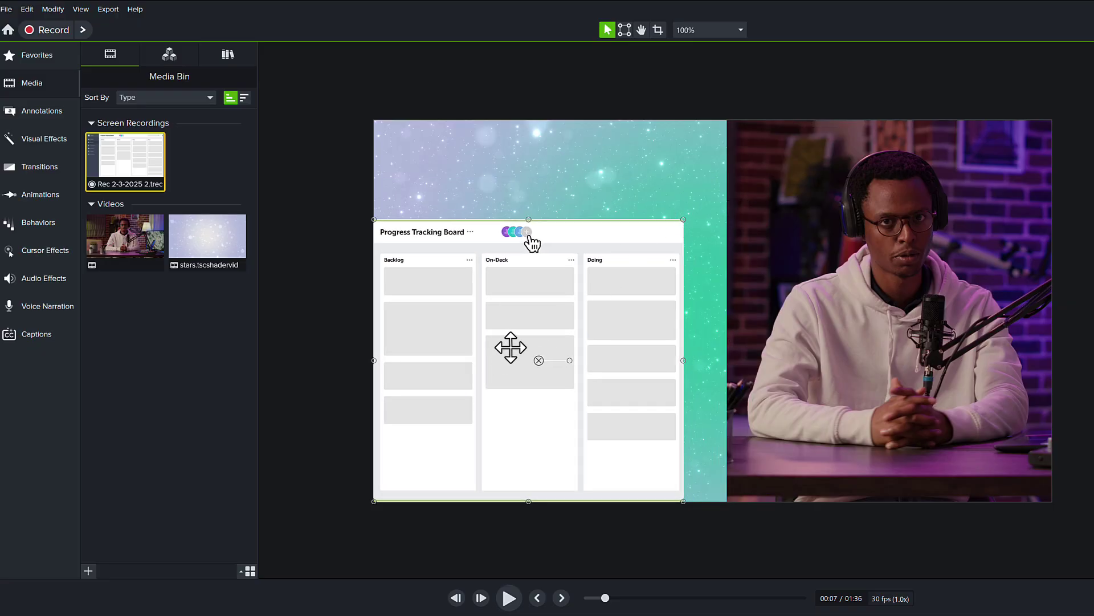
pyautogui.moveTo(510, 347); pyautogui.dragTo(540, 297)
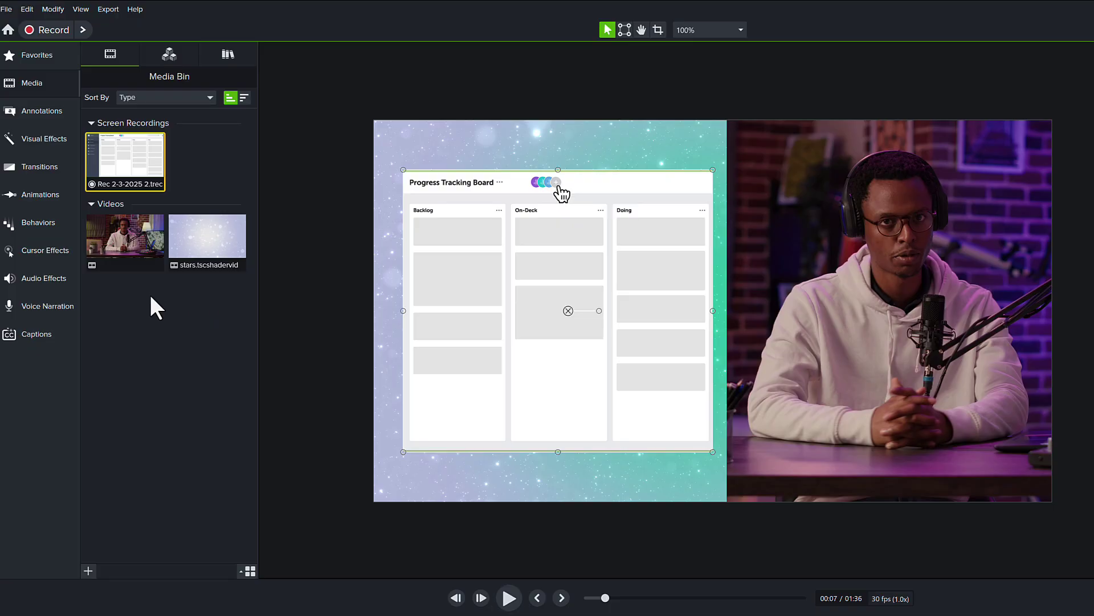
pyautogui.click(128, 245)
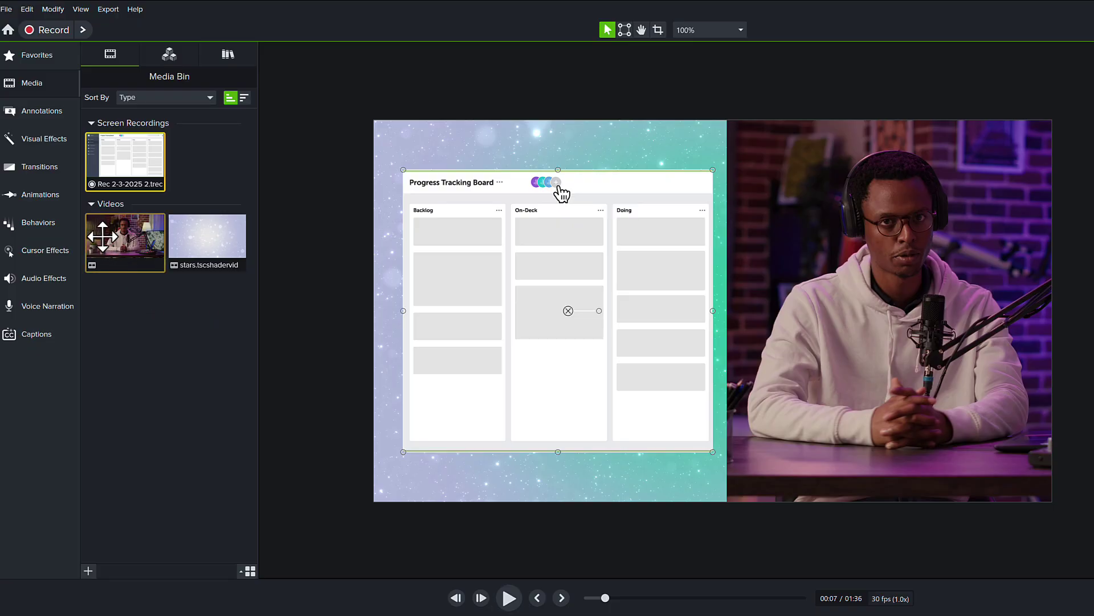
# Apply Corner Rounding to the board recording with Radius 97, then deselect it
pyautogui.click(48, 139)
pyautogui.moveTo(119, 352); pyautogui.dragTo(475, 343)
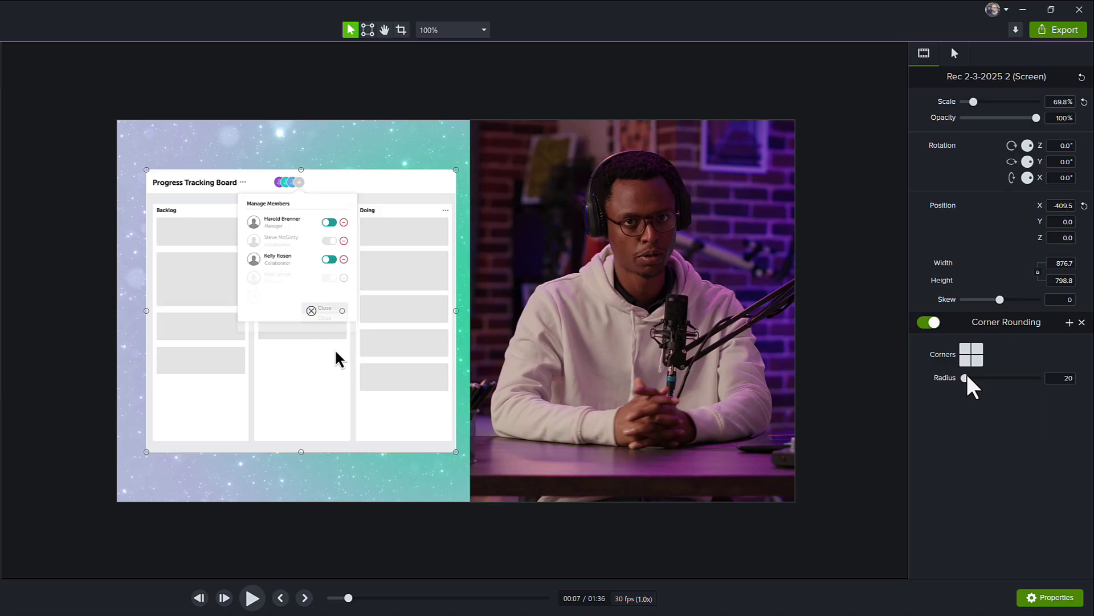
pyautogui.moveTo(968, 377); pyautogui.dragTo(973, 381)
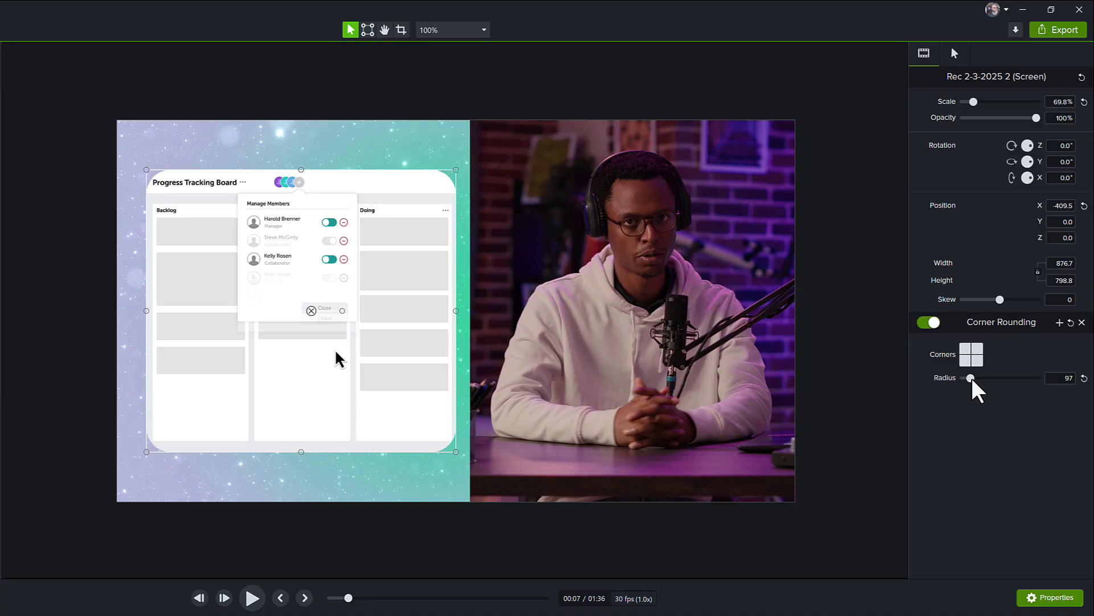
pyautogui.click(382, 547)
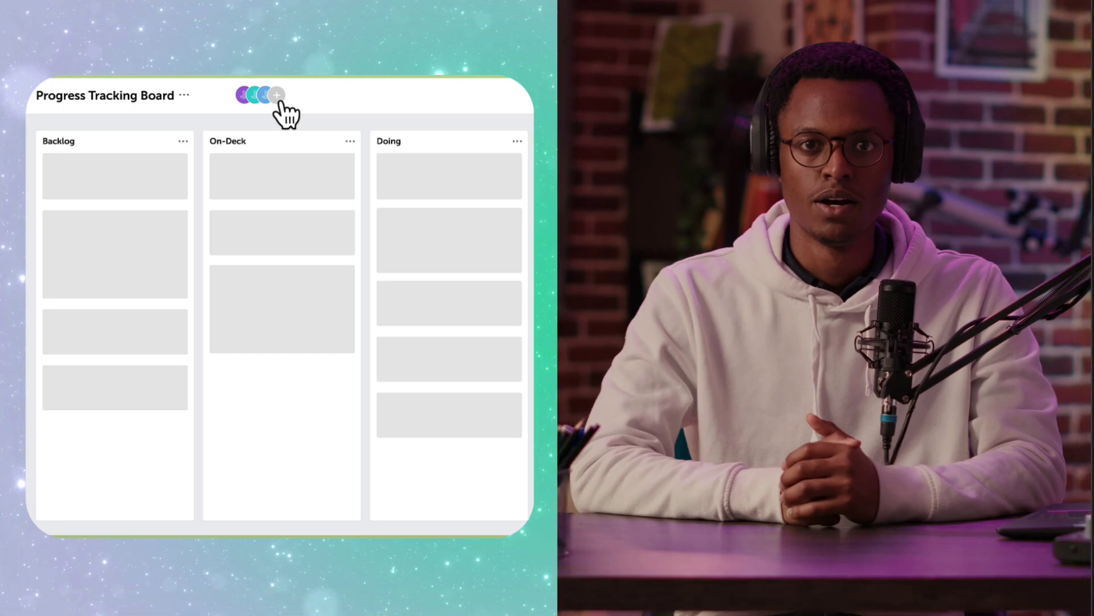
# Play back the finished composite and enter the user's full name in the prompted field
pyautogui.click(278, 96)
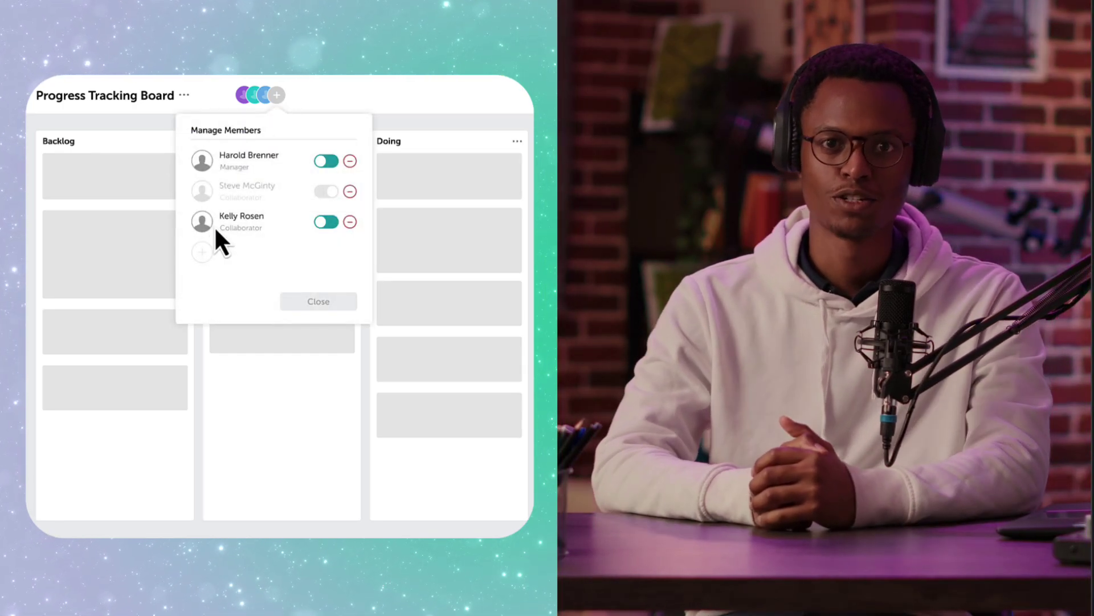
pyautogui.click(202, 252)
pyautogui.click(239, 260)
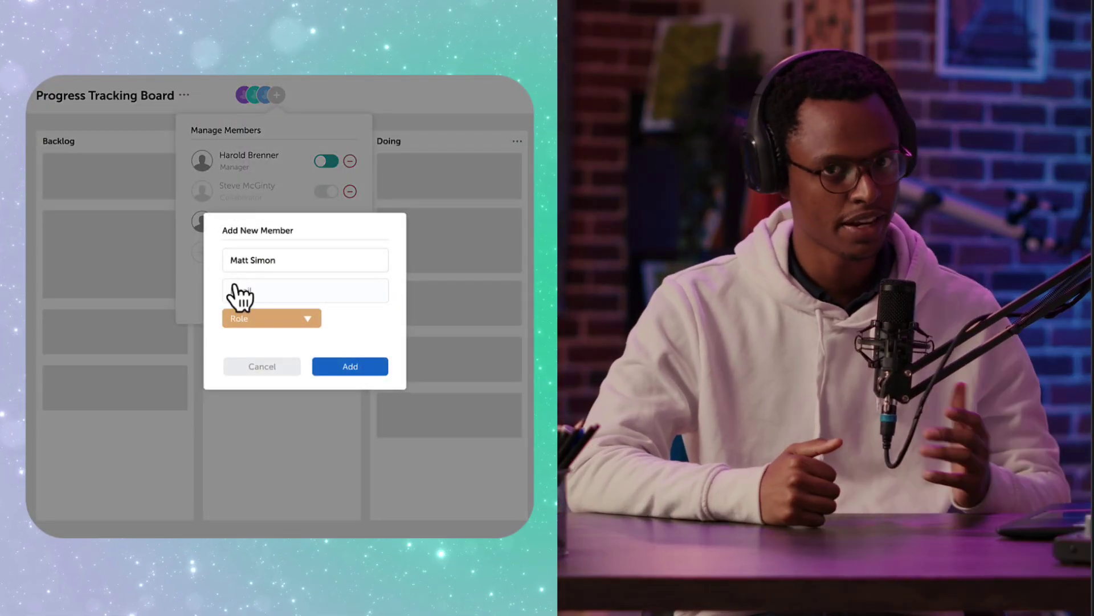